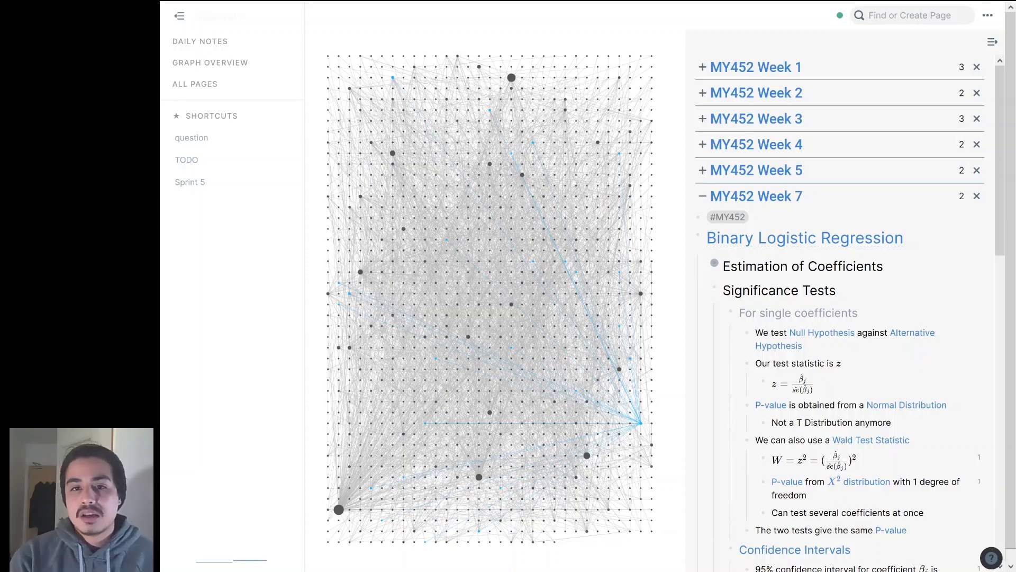
Step: Find the Confidence Intervals link under the Week 7 notes and open that page
scroll(846, 296, "down", 4)
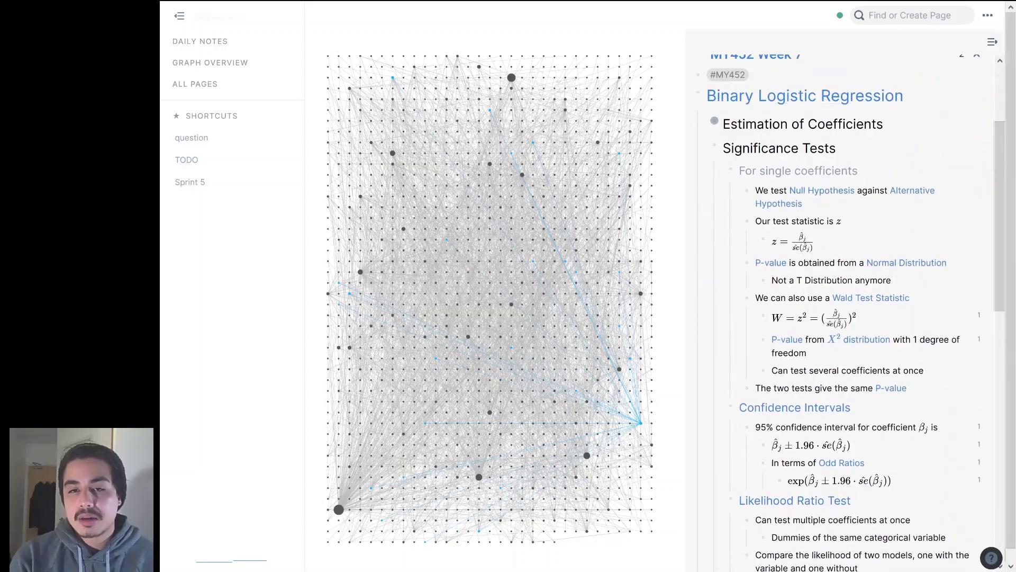
scroll(777, 126, "up", 4)
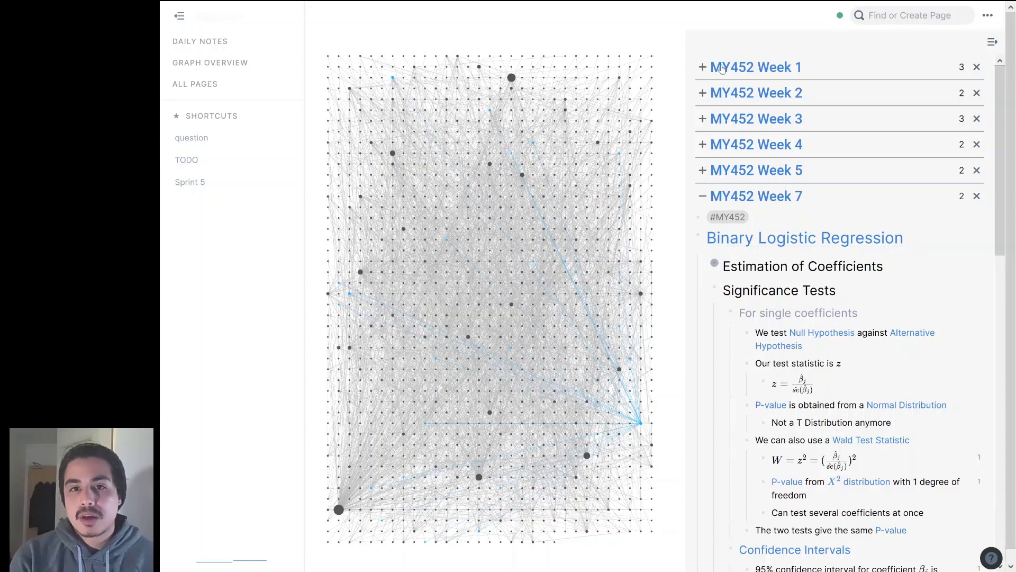
scroll(772, 94, "down", 7)
scroll(751, 198, "down", 3)
scroll(751, 198, "up", 10)
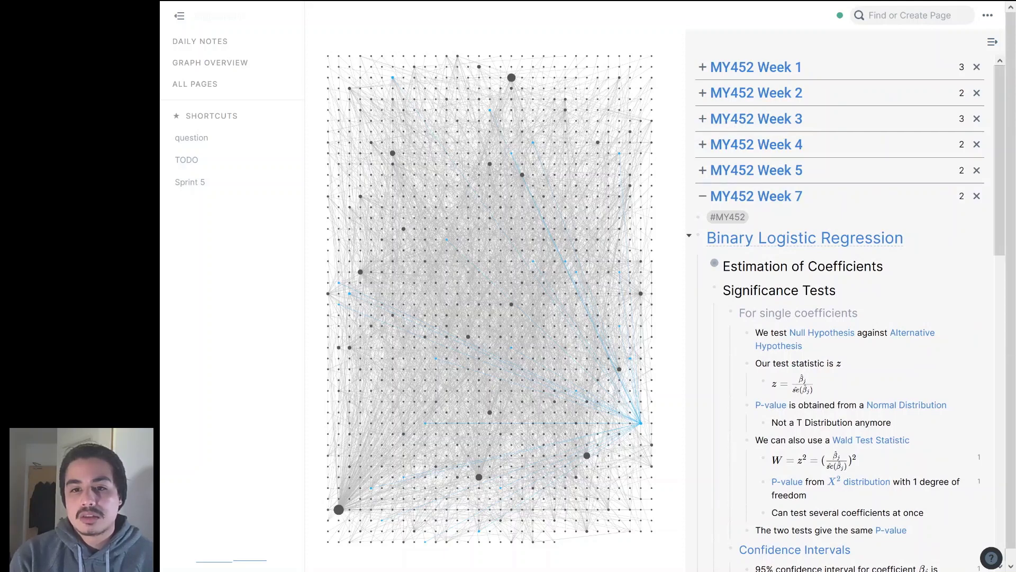
scroll(770, 255, "down", 3)
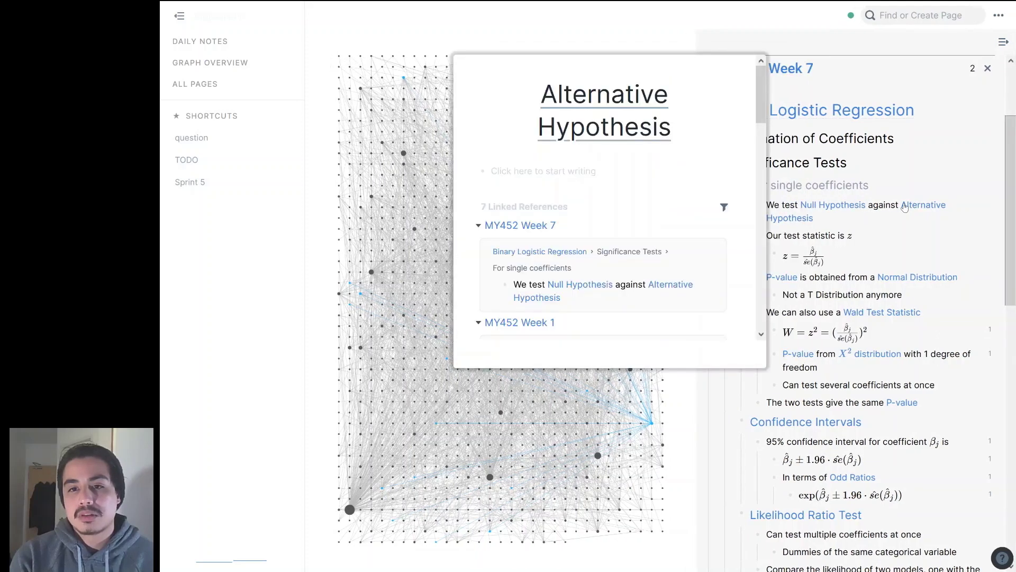
scroll(856, 313, "down", 2)
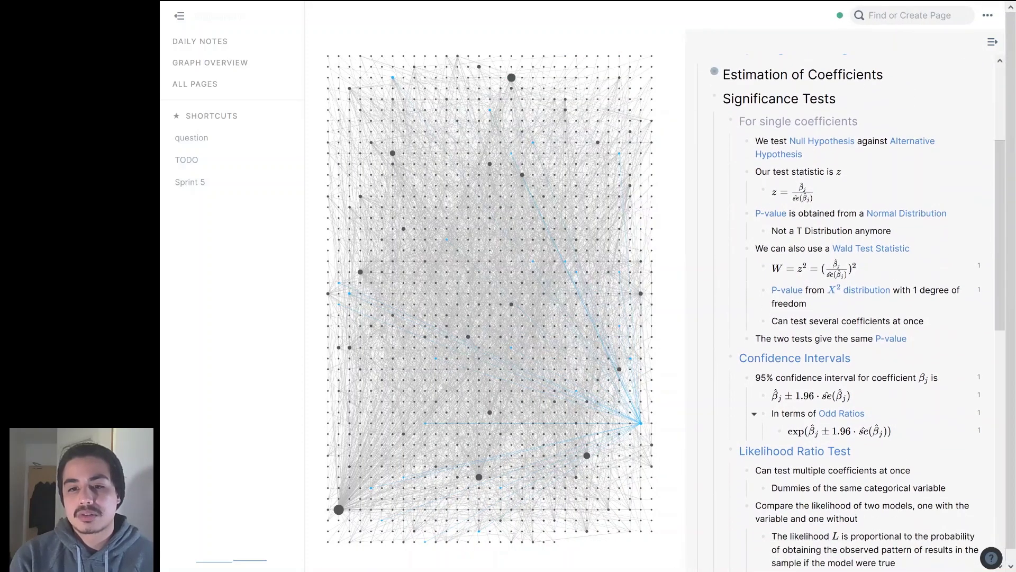
mouse_move(811, 362)
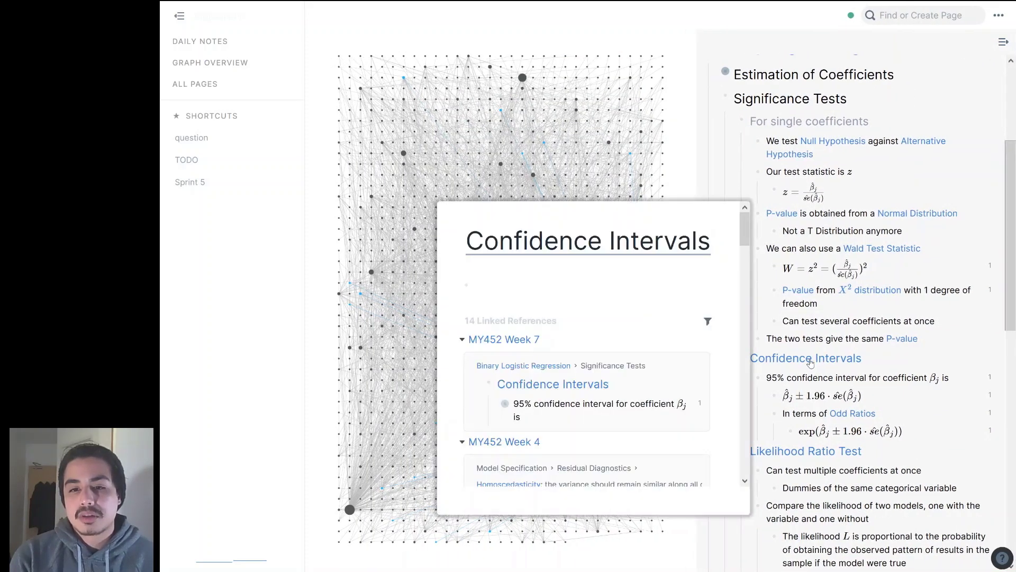
left_click(810, 362)
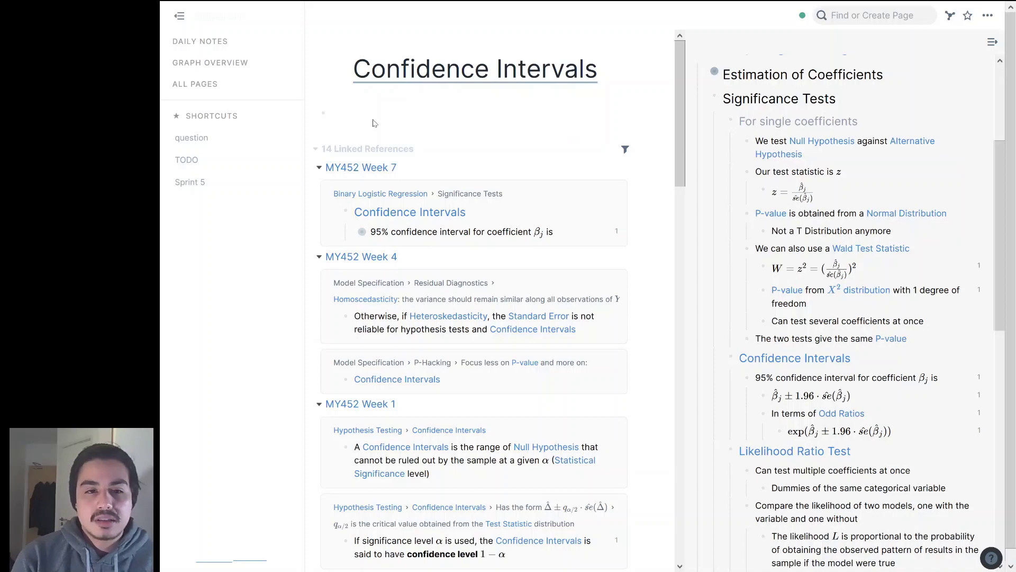
Step: Open the context menu of the Week 1 block defining Confidence Intervals in the linked references
scroll(394, 174, "down", 5)
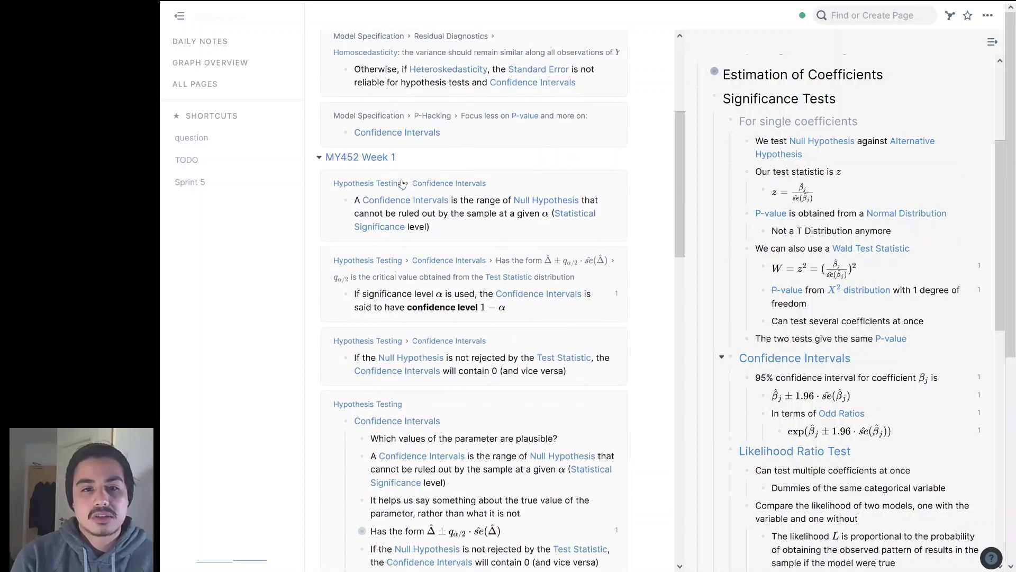
scroll(405, 191, "up", 5)
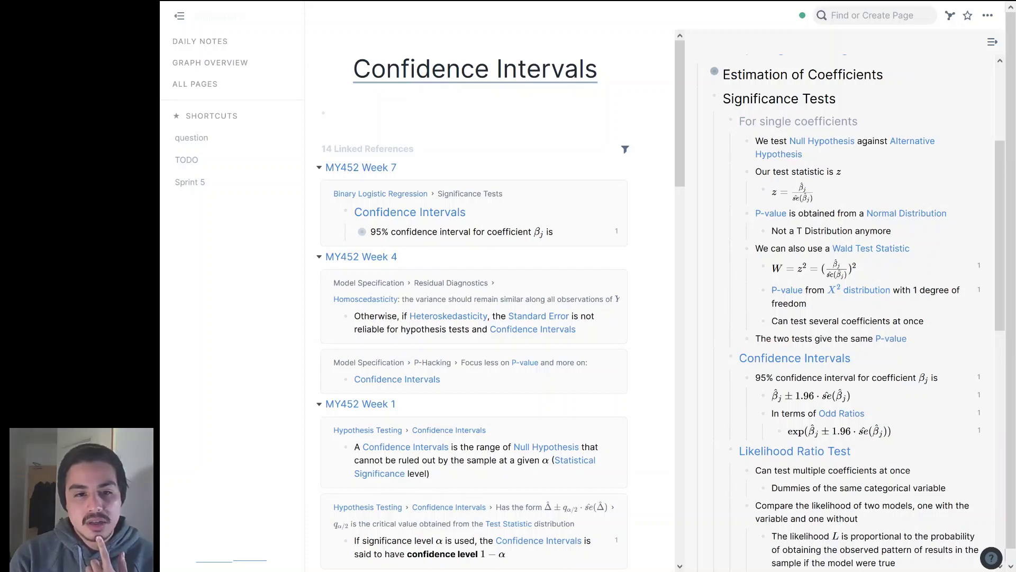
right_click(345, 450)
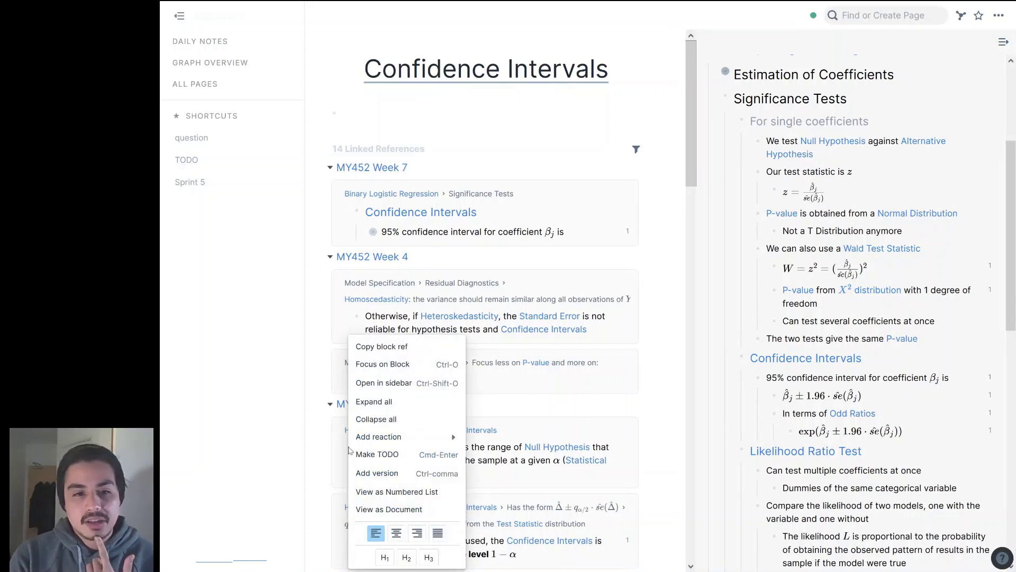
Step: Copy the Week 1 definition's block ref and paste it into the empty first block
left_click(387, 383)
left_click(356, 110)
right_click(370, 109)
left_click(391, 153)
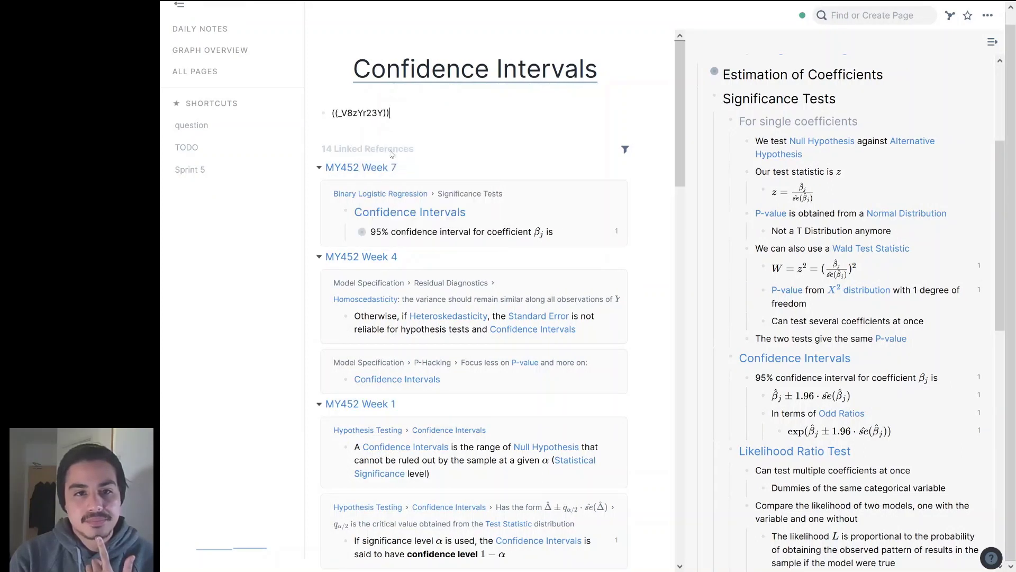
left_click(648, 169)
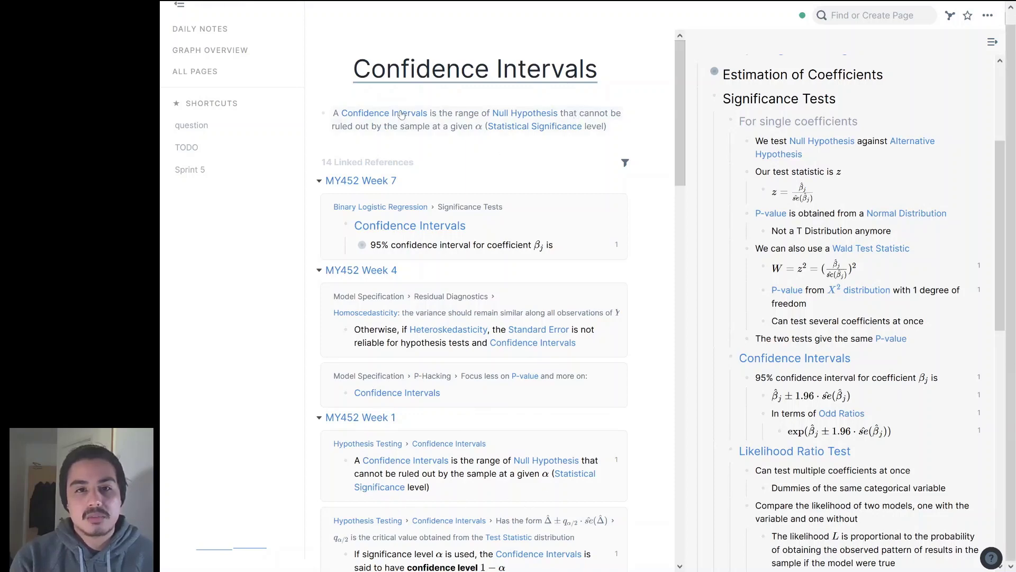
left_click(456, 132)
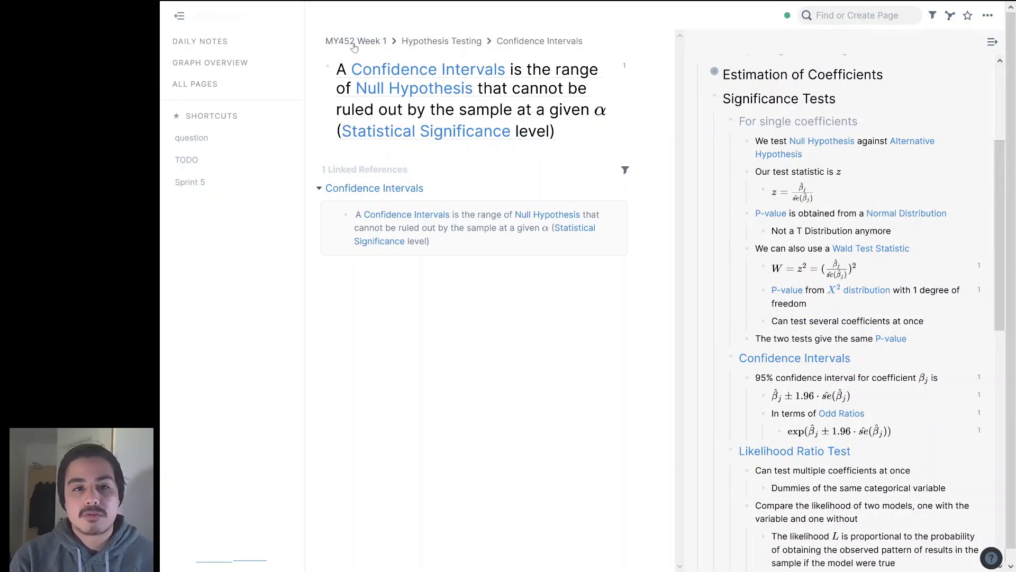
left_click(416, 191)
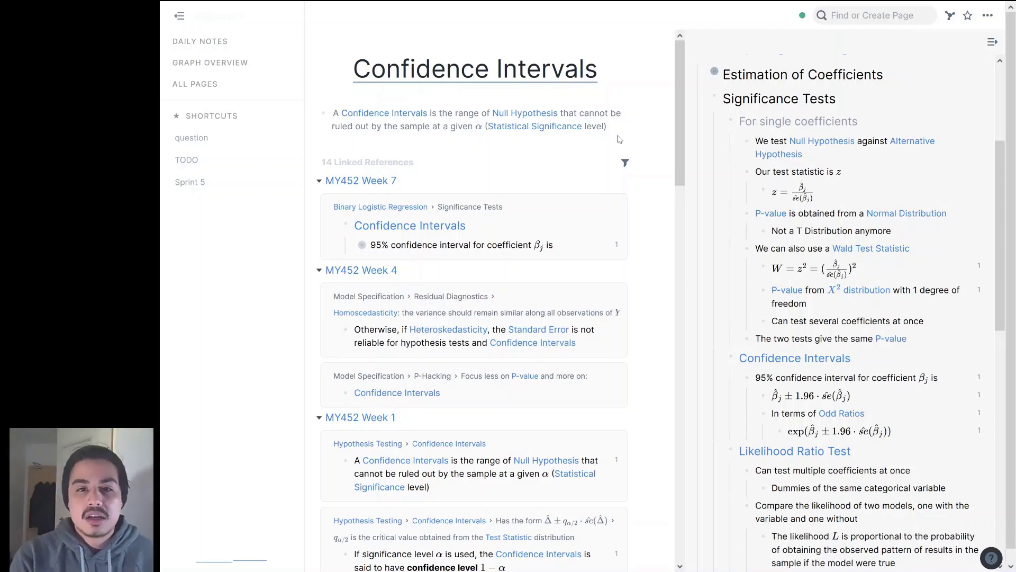
Step: Replace the first block's reference with the text 'Confidence Intervals are so and so'
left_click(603, 128)
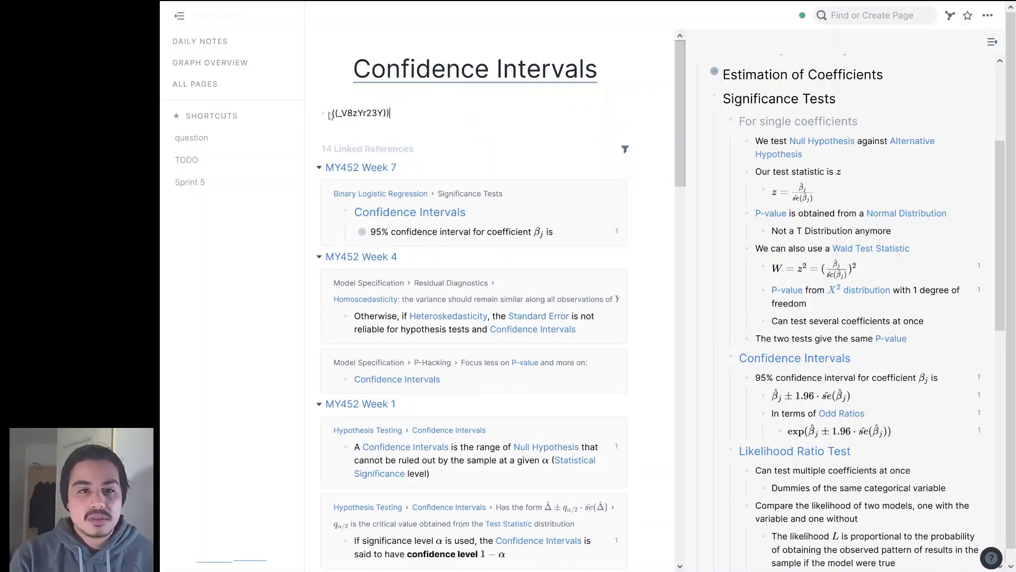
left_click_drag(332, 113, 389, 113)
key("ctrl+c")
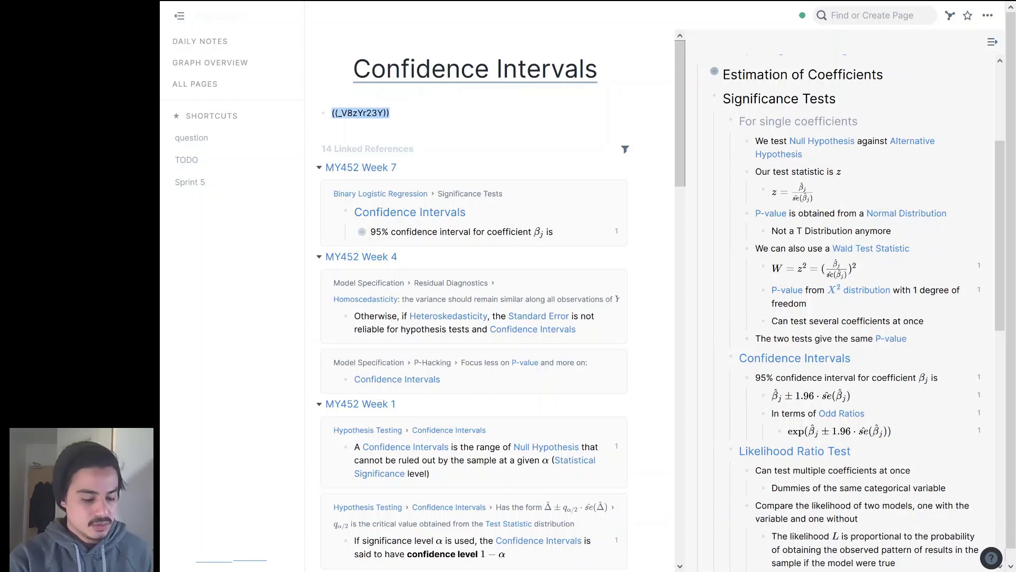
key("BackSpace")
type("Confi")
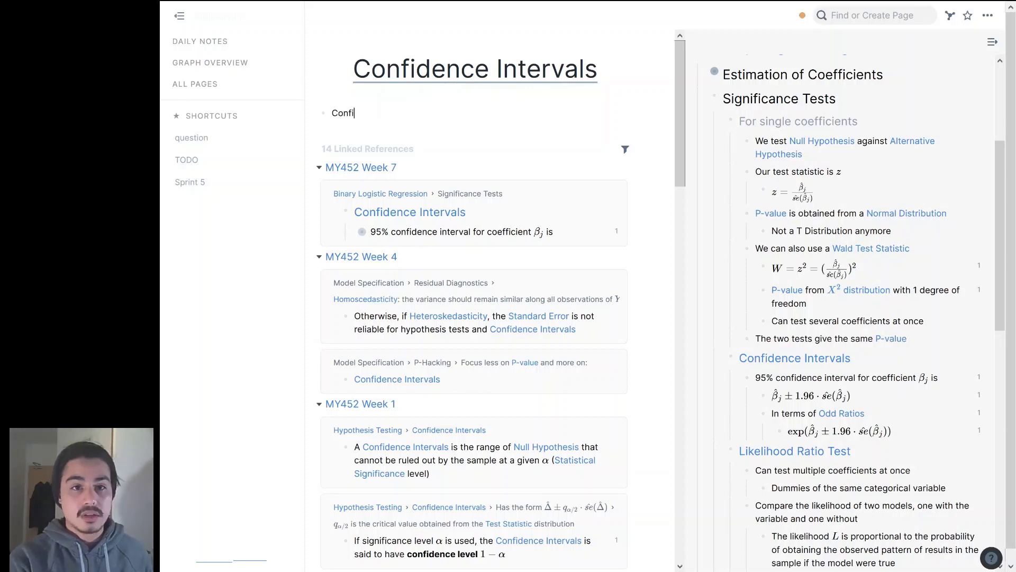
type("dence Intervals ")
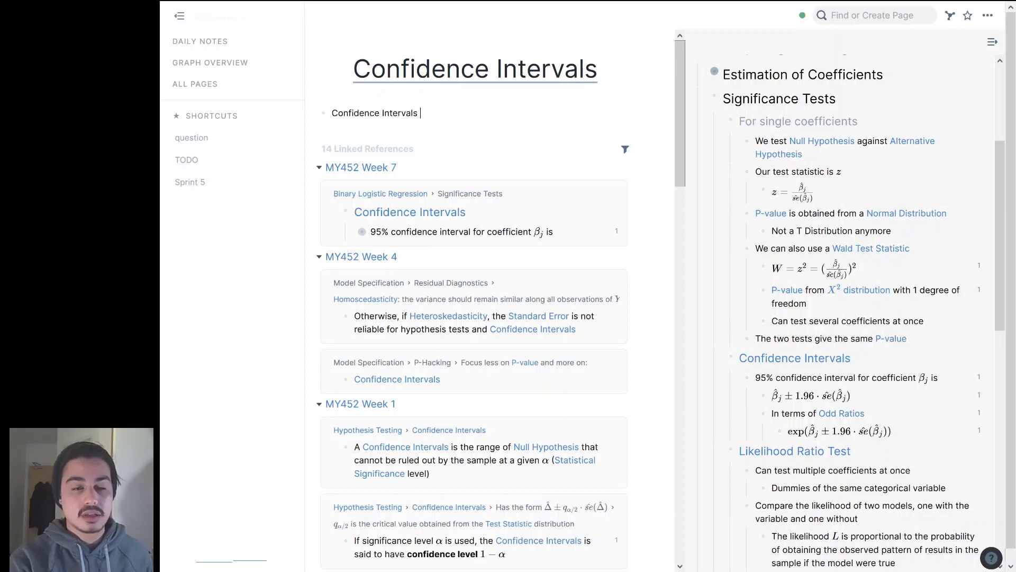
type("are son and son")
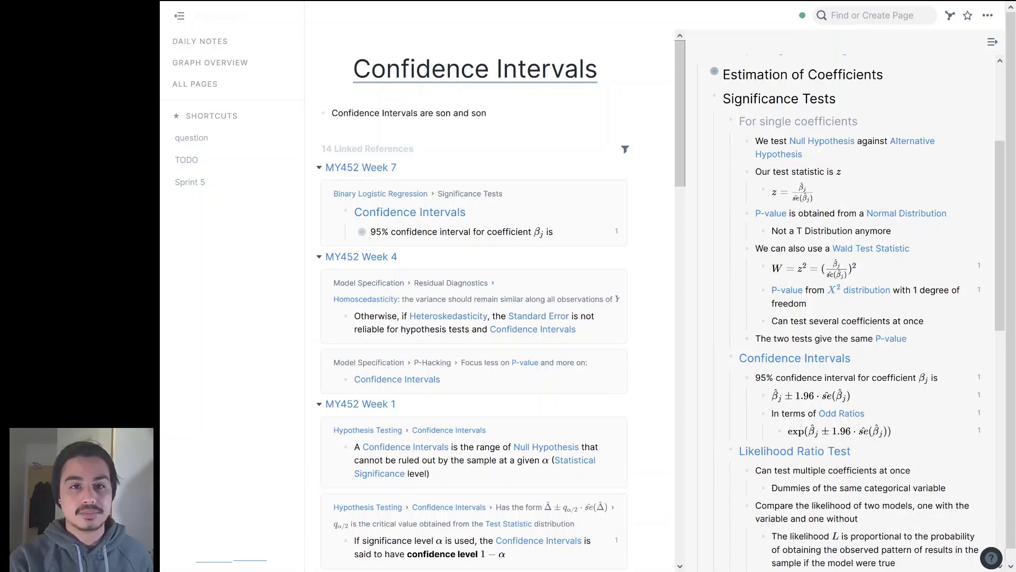
left_click(451, 113)
key("BackSpace")
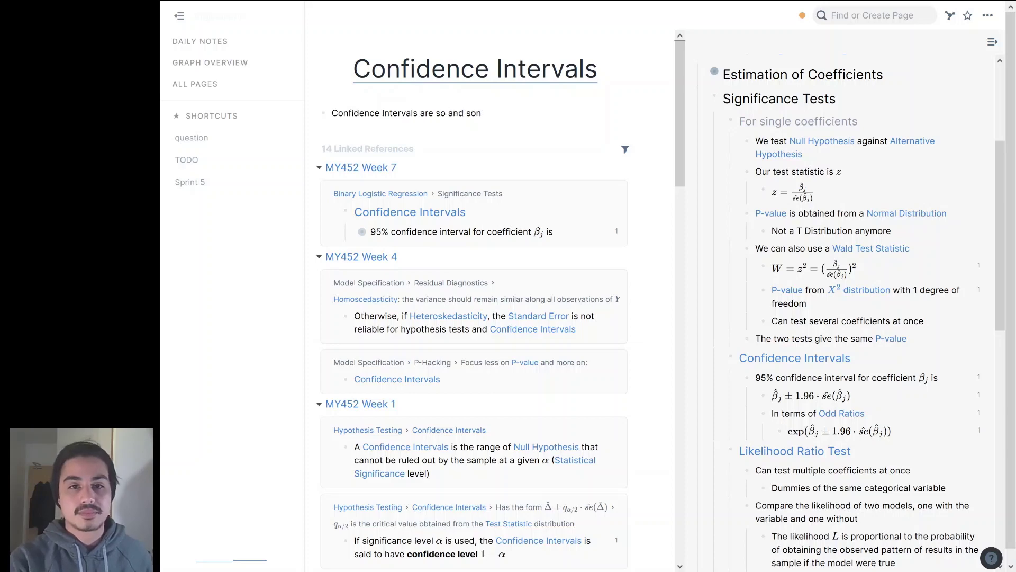
left_click(481, 113)
key("BackSpace")
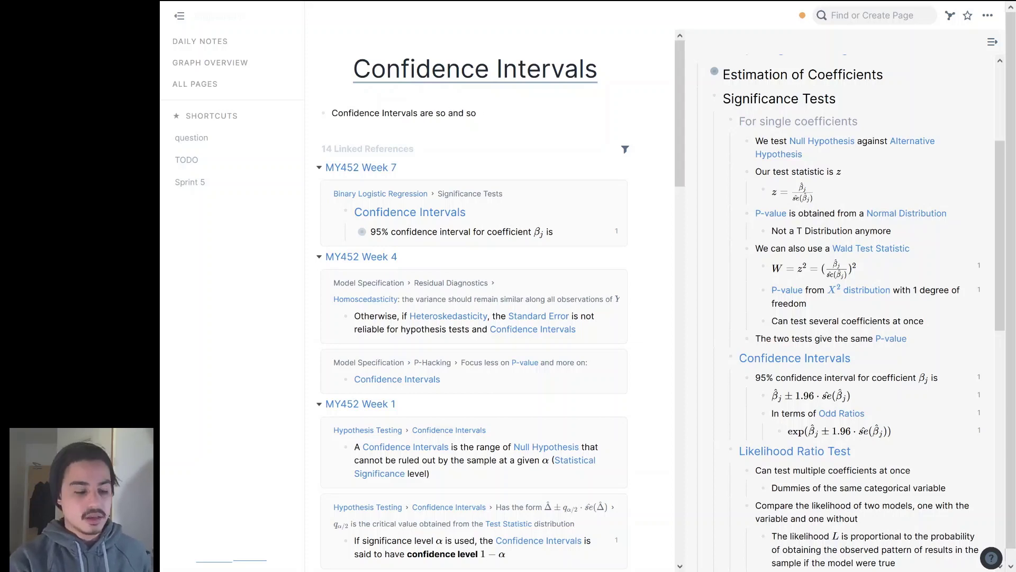
Step: Append an asterisk aliased to the Week 1 definition using [*](((ref))) syntax
type("[*](")
key("ctrl+v")
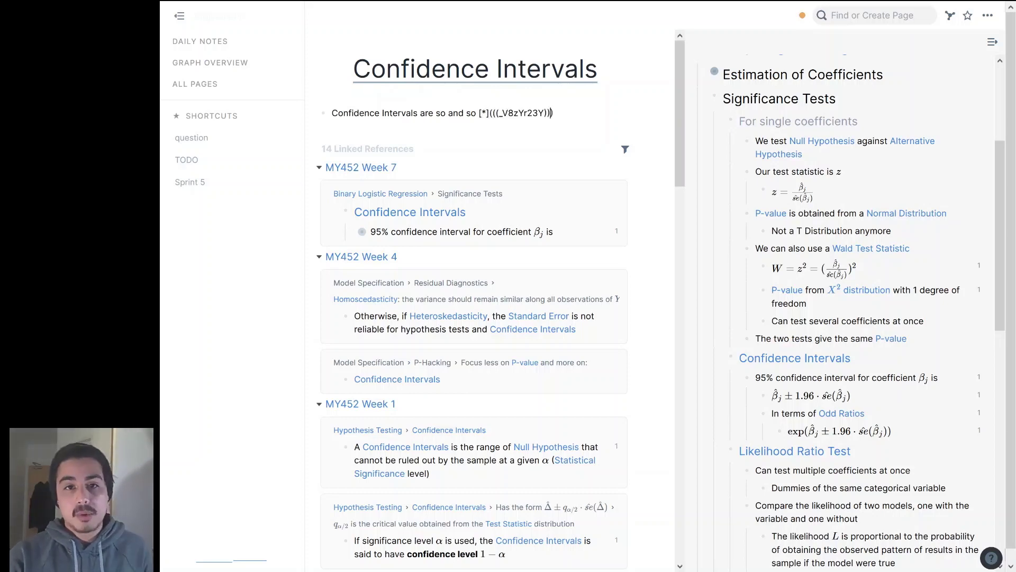
left_click(666, 101)
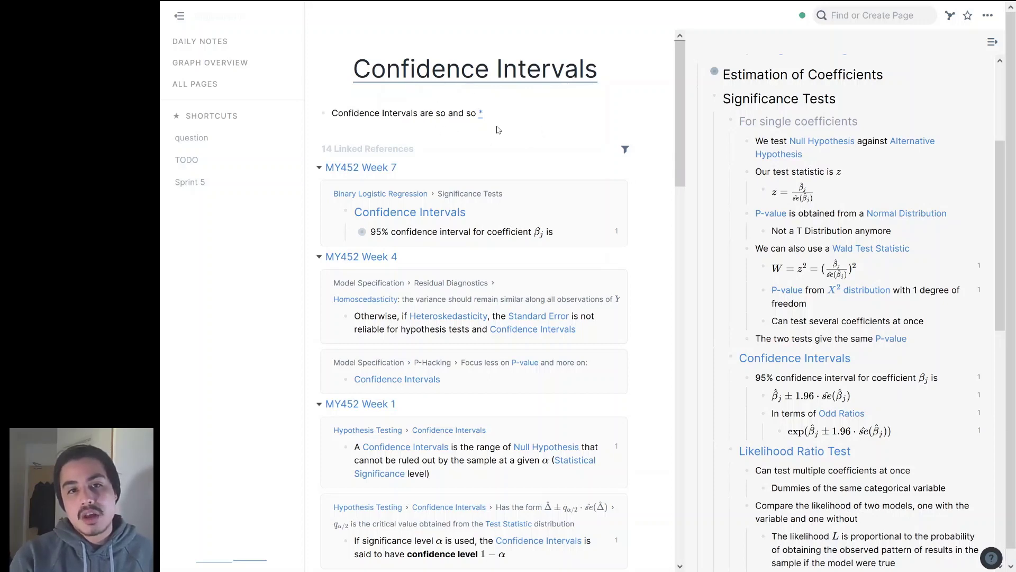
mouse_move(481, 117)
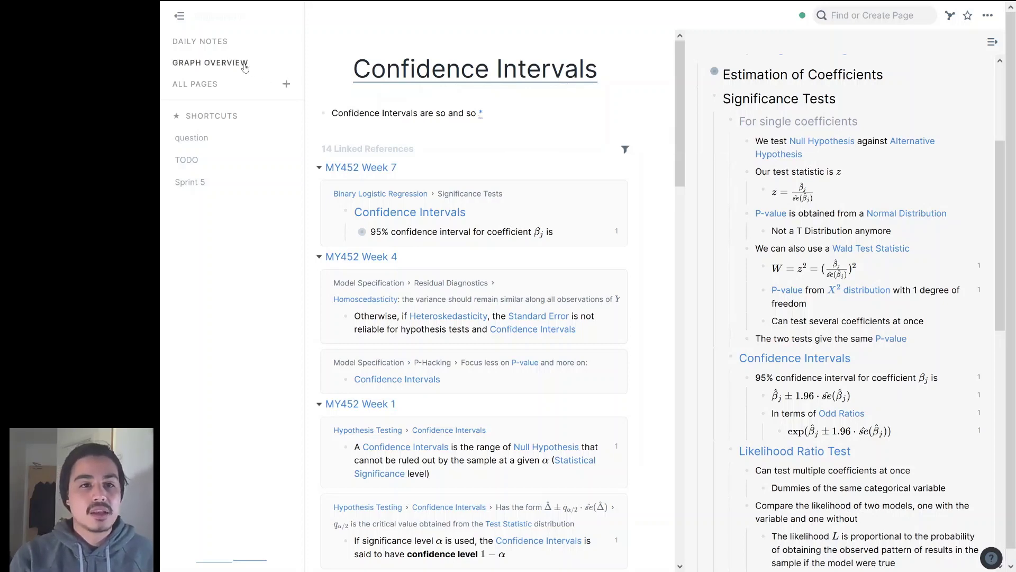
Step: Go to the Graph Overview of all pages
left_click(524, 115)
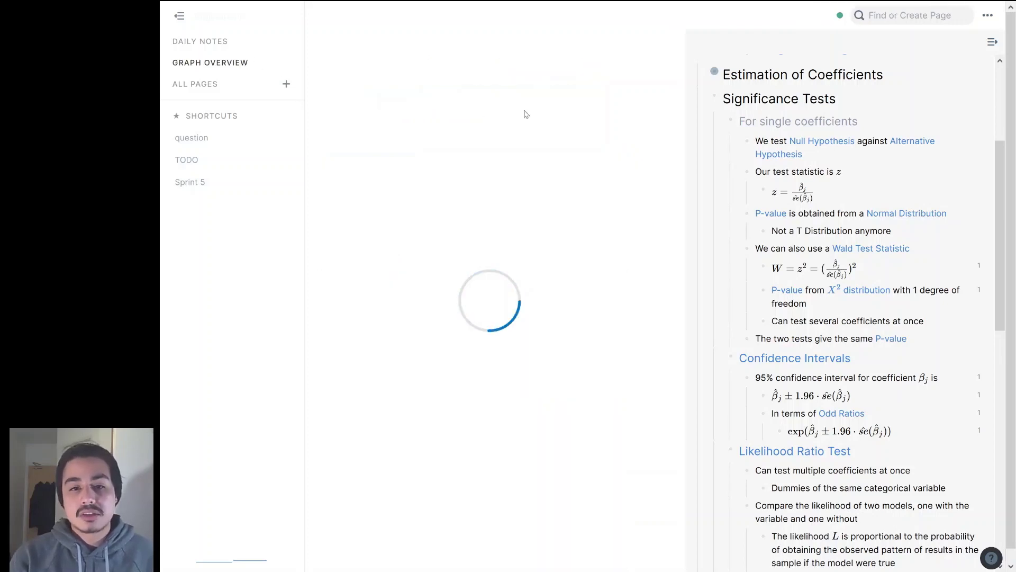